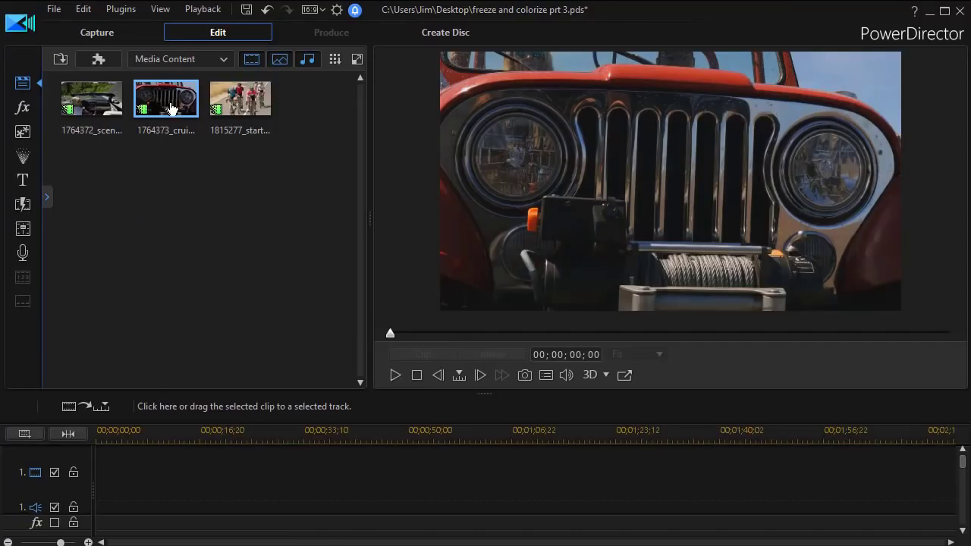
Place the jeep, scenic drive and cyclist clips in that order on video track 1, starting at about 15, 40 and 68 seconds
{"action": "left_click_drag", "start_coordinate": [170, 110], "coordinate": [187, 472]}
{"action": "left_click_drag", "start_coordinate": [86, 114], "coordinate": [427, 469]}
{"action": "left_click_drag", "start_coordinate": [250, 104], "coordinate": [718, 465]}
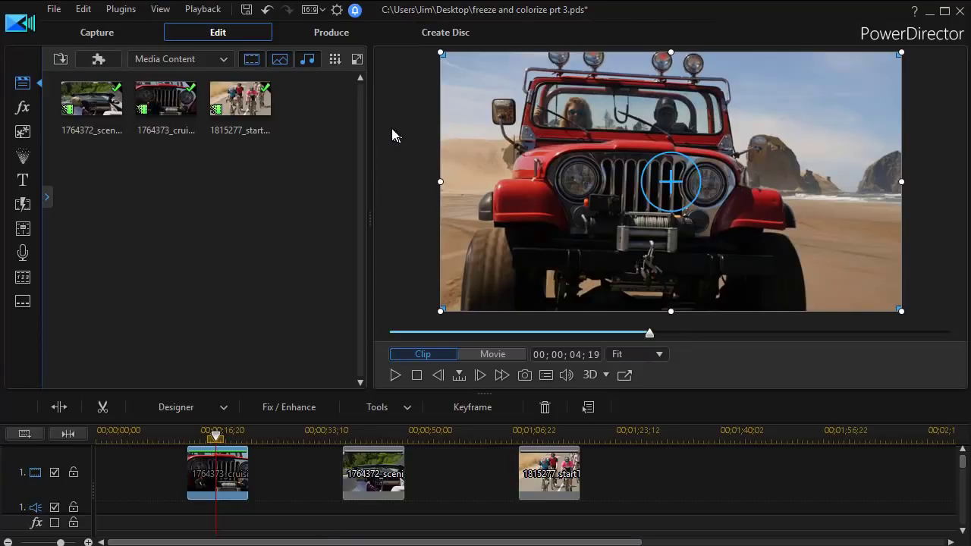
Show 2 x 2 grid lines over the preview
{"action": "right_click", "coordinate": [404, 107]}
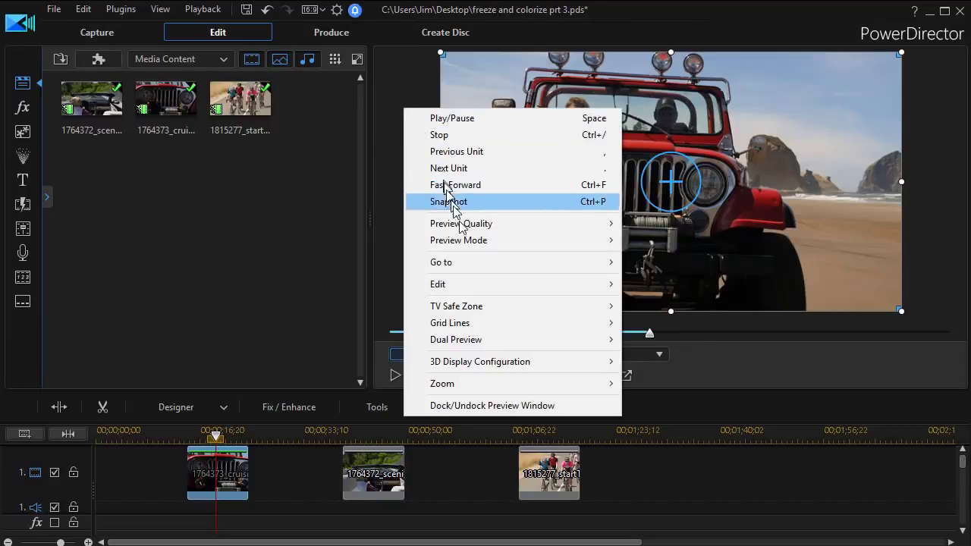
{"action": "mouse_move", "coordinate": [484, 325]}
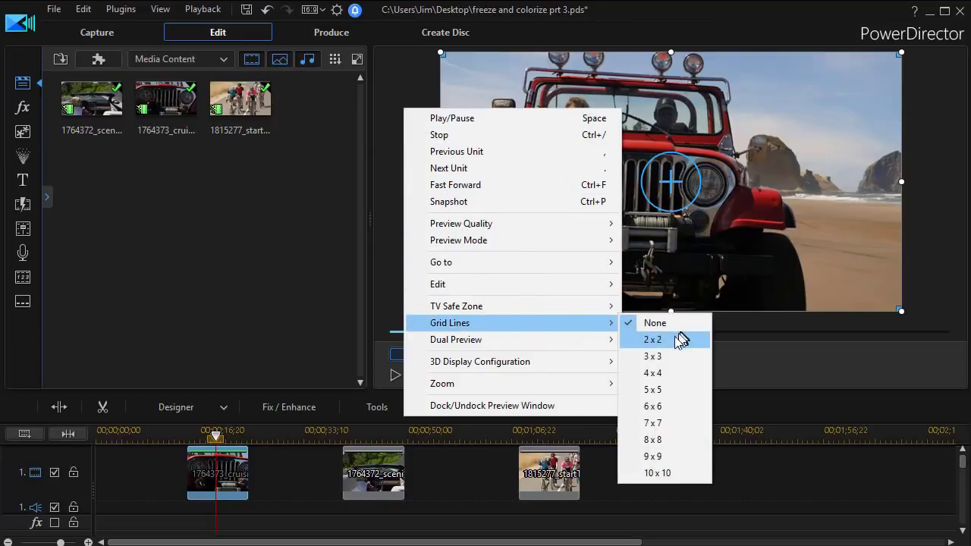
{"action": "left_click", "coordinate": [671, 340]}
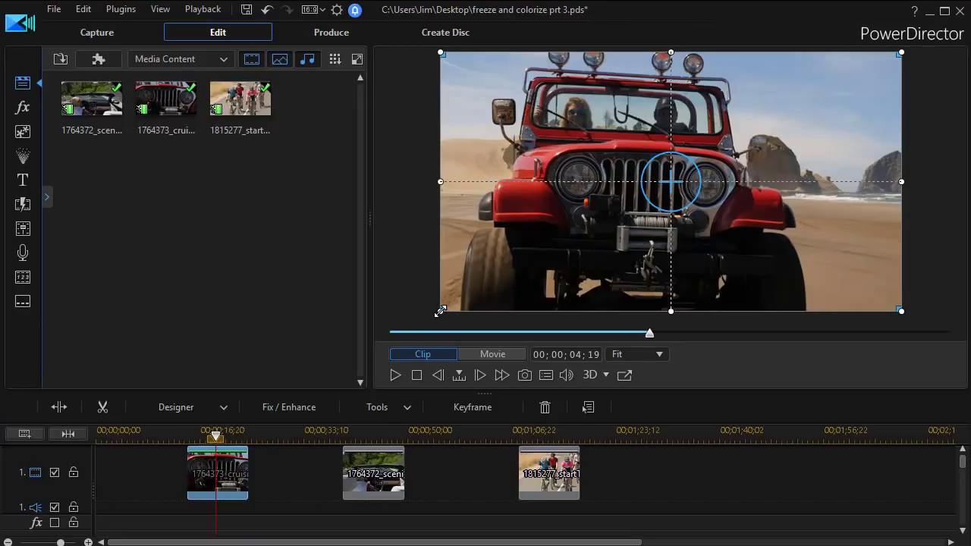
Shrink the jeep clip to the upper-right quadrant of the frame and the scenic drive clip to the lower-right quadrant
{"action": "left_click_drag", "start_coordinate": [441, 311], "coordinate": [670, 179]}
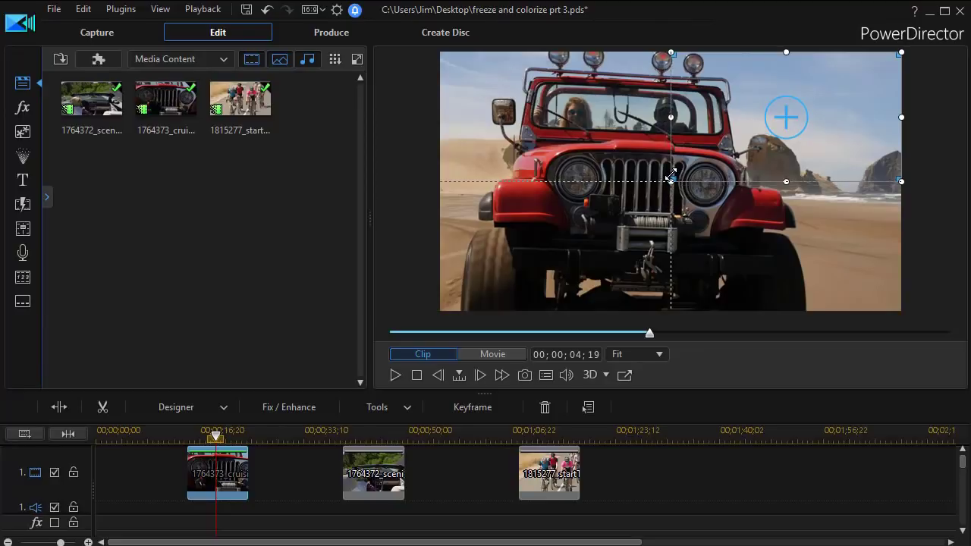
{"action": "left_click_drag", "start_coordinate": [671, 179], "coordinate": [671, 180]}
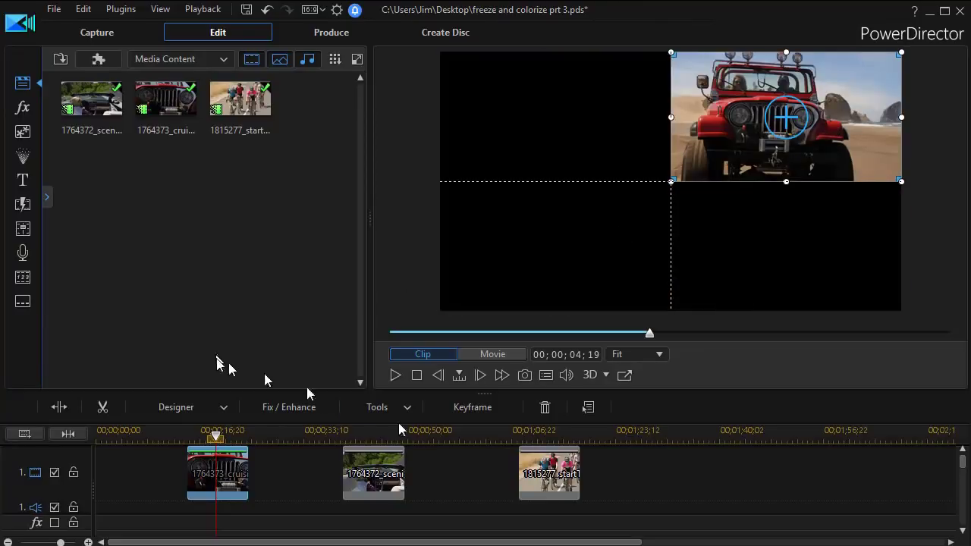
{"action": "left_click", "coordinate": [369, 474]}
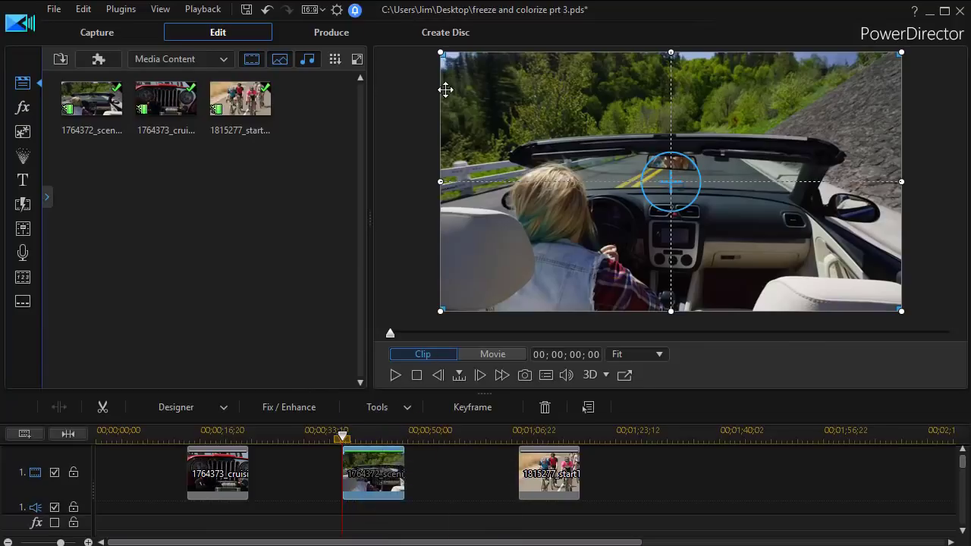
{"action": "left_click_drag", "start_coordinate": [438, 55], "coordinate": [671, 183]}
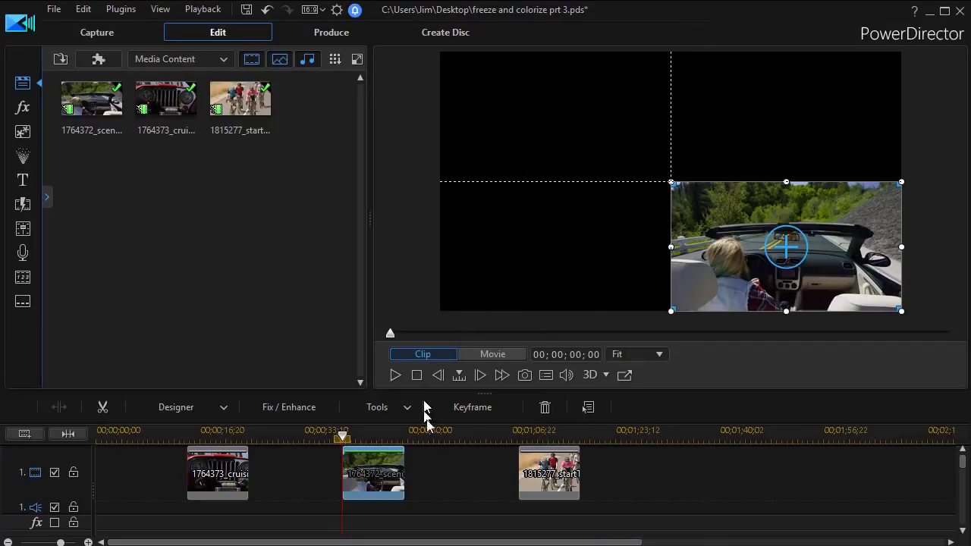
Crop the cyclist clip with Crop/Zoom/Pan in Freeform ratio to about half the width at full height, around the three front riders
{"action": "left_click", "coordinate": [556, 477]}
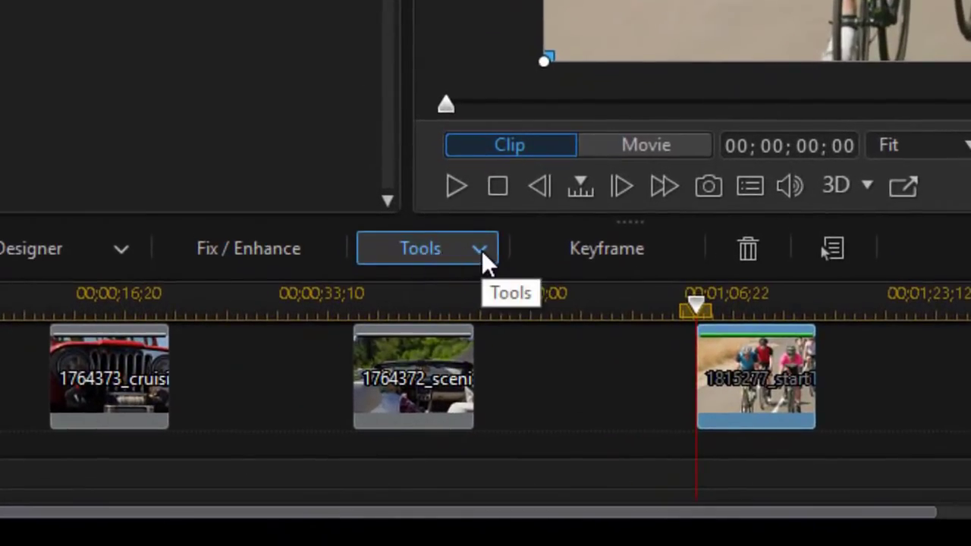
{"action": "left_click", "coordinate": [482, 249]}
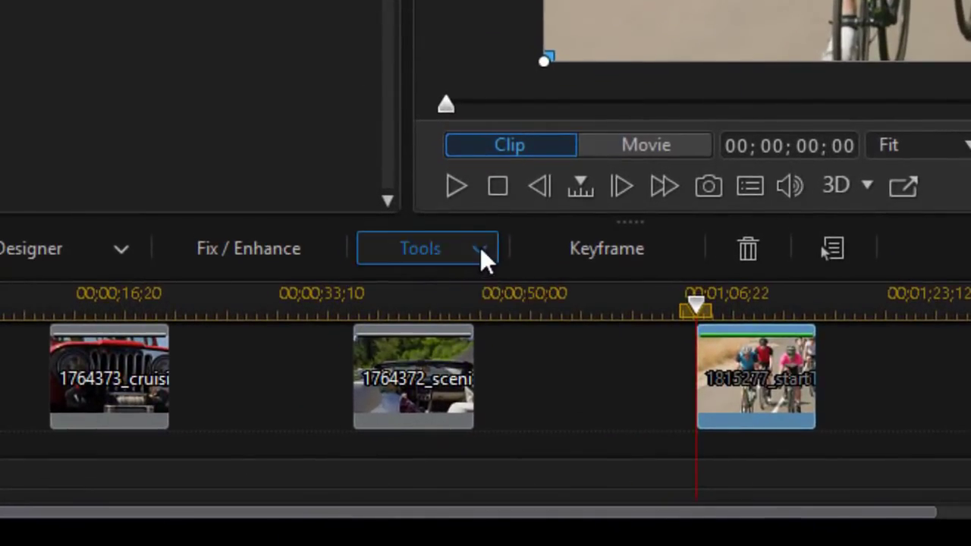
{"action": "mouse_move", "coordinate": [483, 298]}
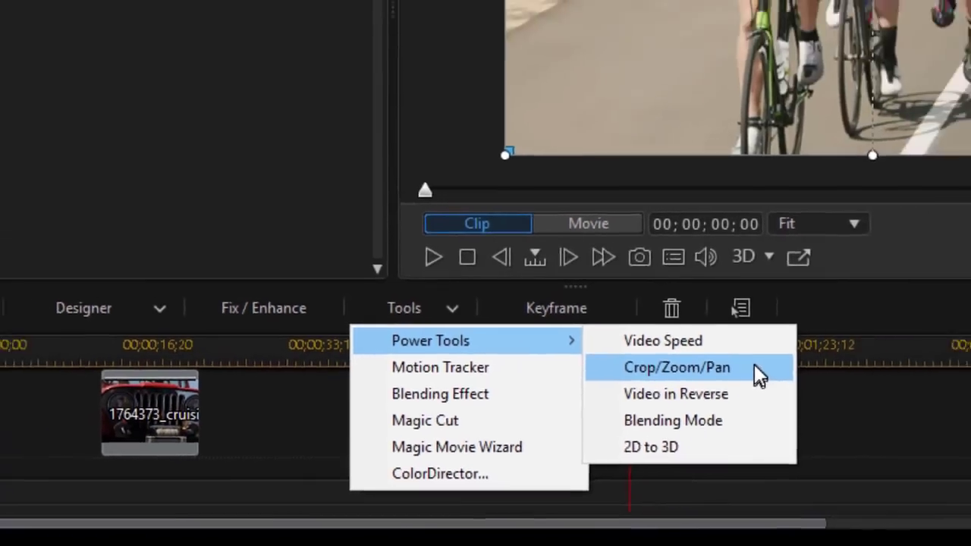
{"action": "left_click", "coordinate": [849, 320]}
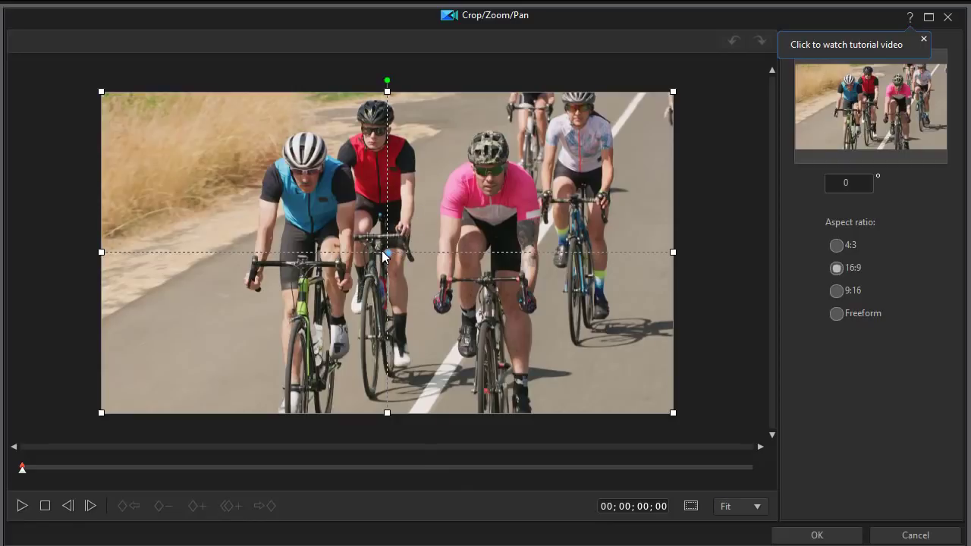
{"action": "left_click", "coordinate": [837, 313]}
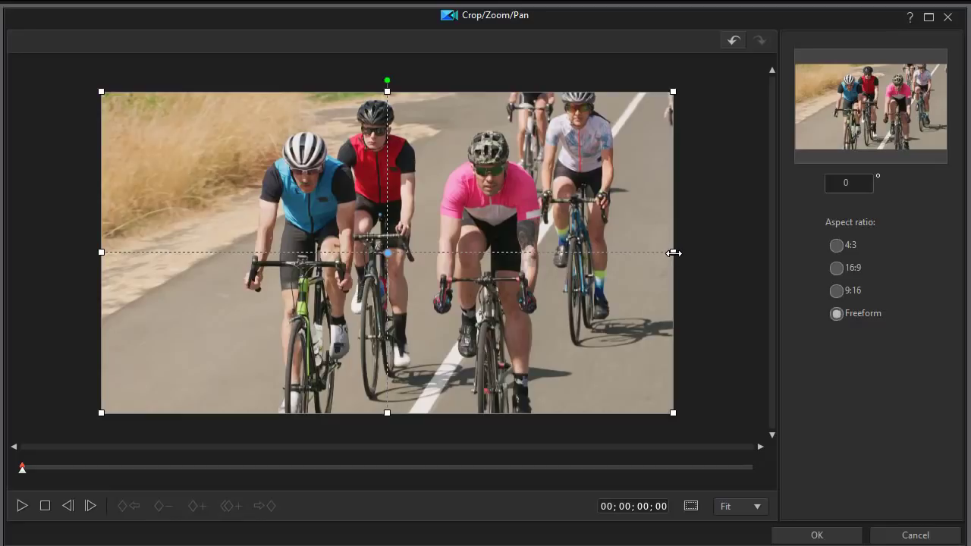
{"action": "left_click_drag", "start_coordinate": [673, 253], "coordinate": [529, 293]}
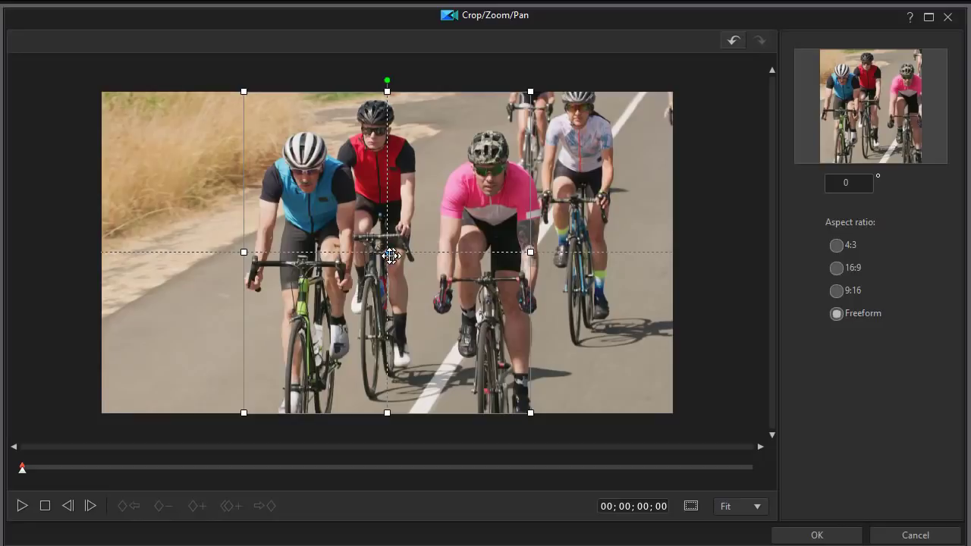
{"action": "left_click_drag", "start_coordinate": [387, 255], "coordinate": [322, 264]}
{"action": "left_click_drag", "start_coordinate": [394, 264], "coordinate": [385, 253]}
{"action": "left_click", "coordinate": [806, 535]}
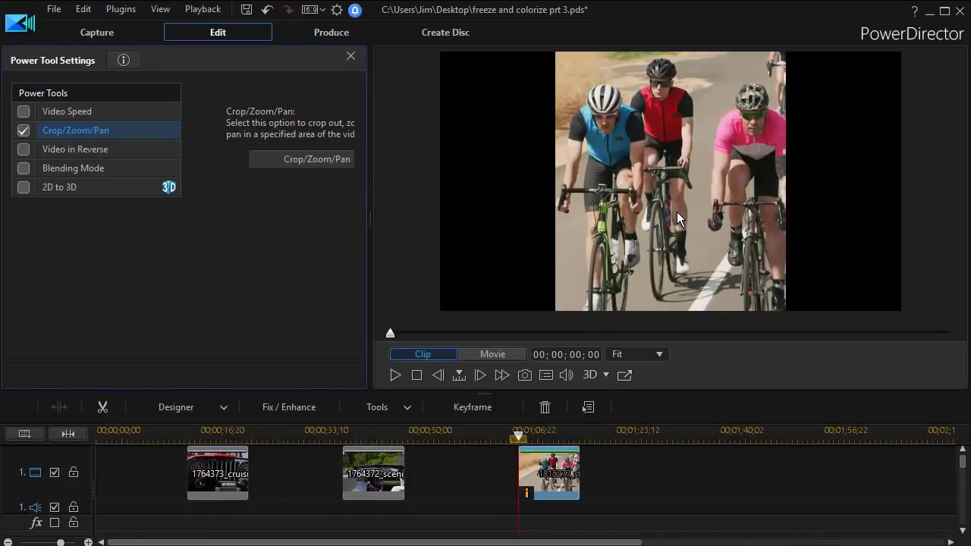
Move the cropped cyclist clip to the left half of the frame in the PiP Designer, at X 0.250, Y 0.500
{"action": "double_click", "coordinate": [556, 484]}
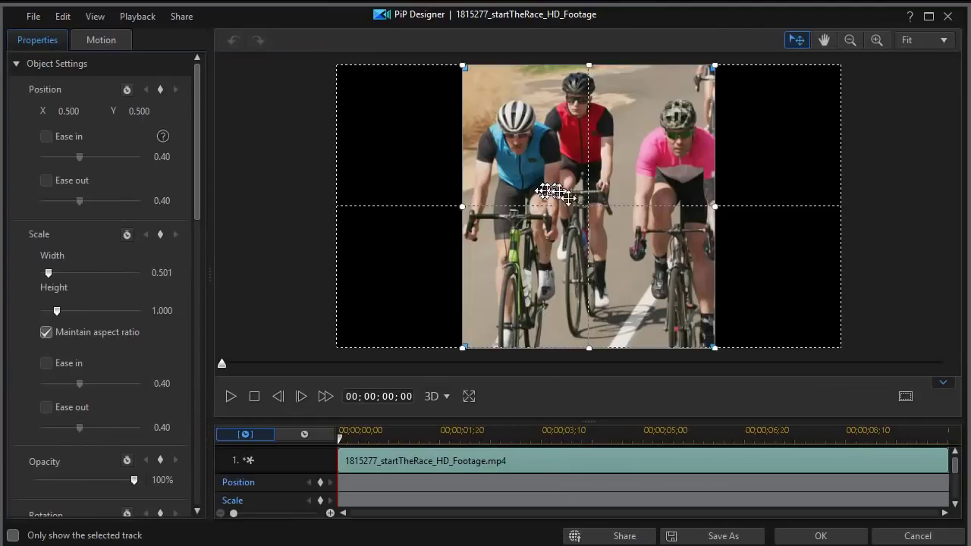
{"action": "left_click_drag", "start_coordinate": [589, 206], "coordinate": [458, 205]}
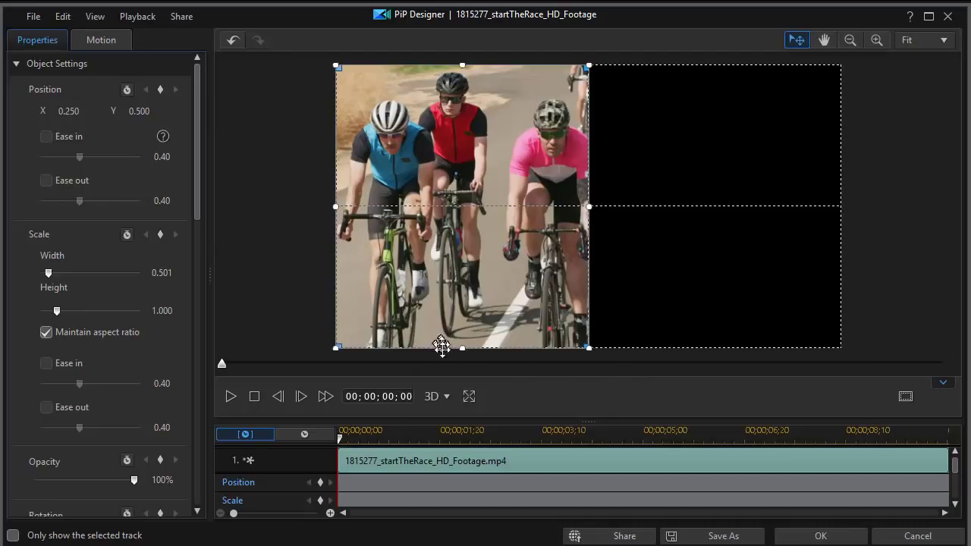
{"action": "left_click", "coordinate": [823, 536]}
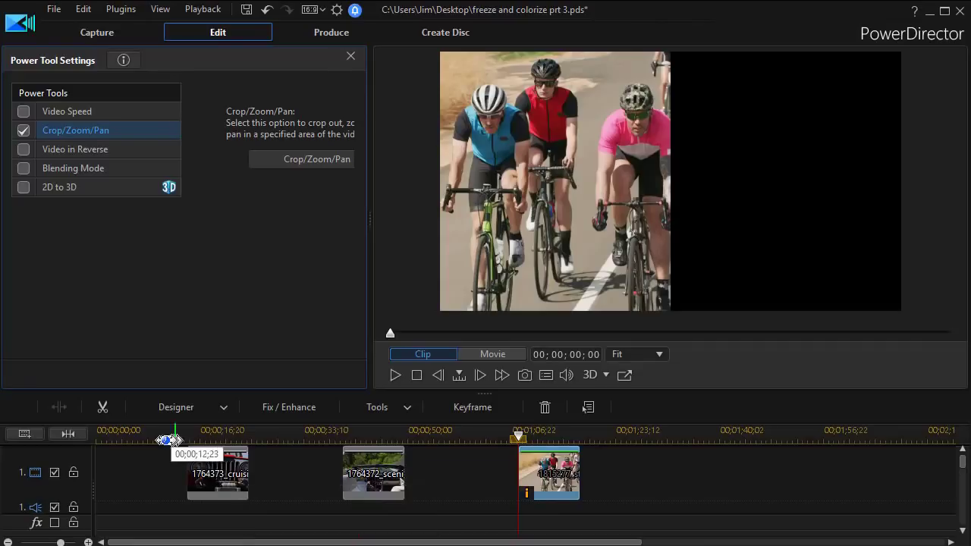
Set the default image file duration to 3 seconds in the editing preferences
{"action": "left_click", "coordinate": [222, 472]}
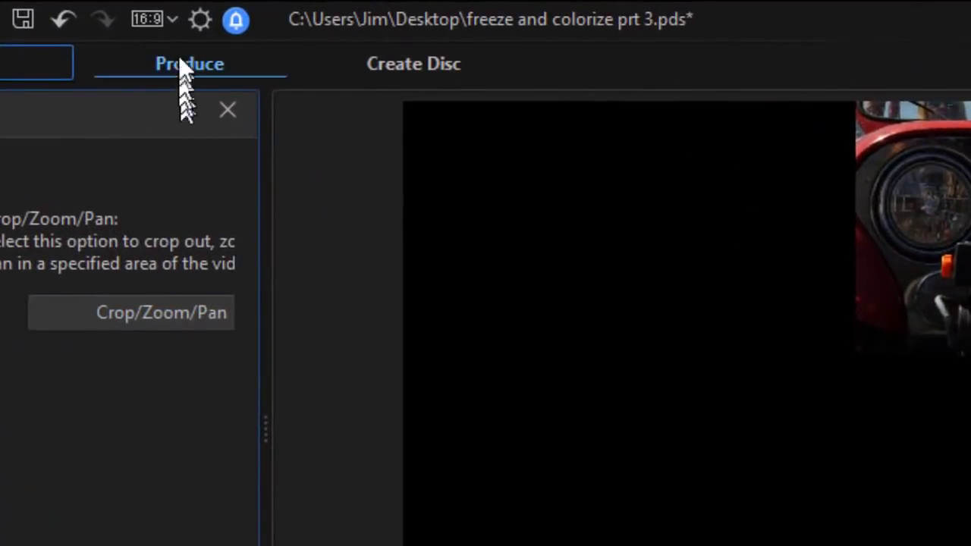
{"action": "left_click", "coordinate": [198, 23]}
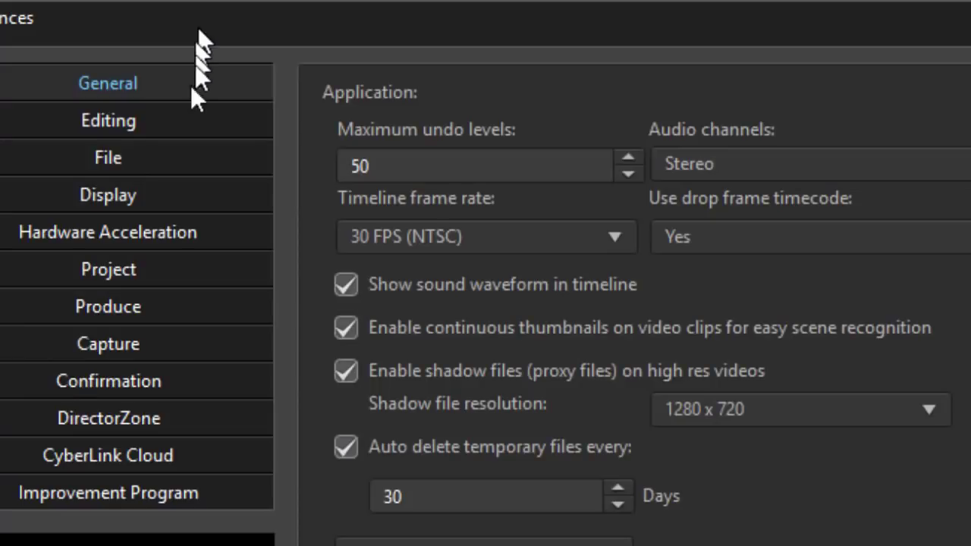
{"action": "left_click", "coordinate": [171, 122]}
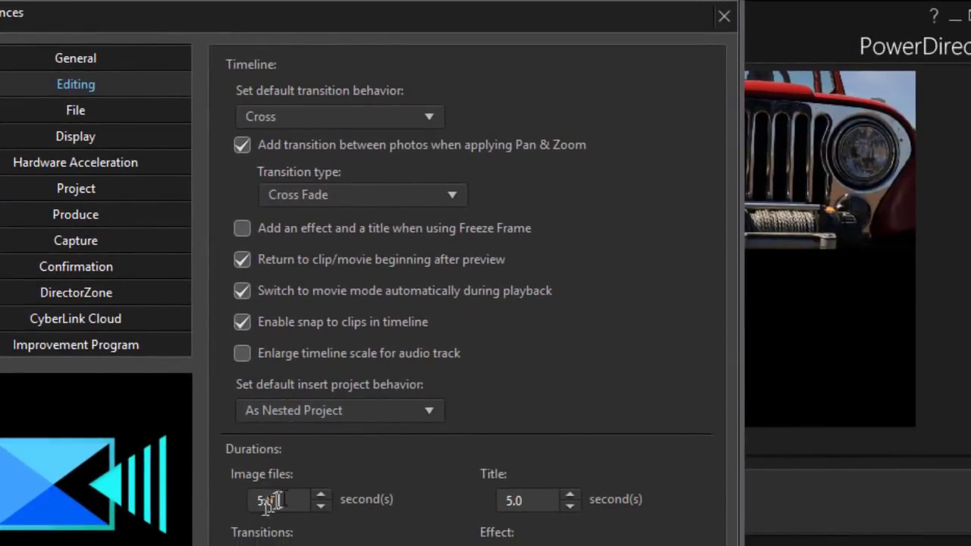
{"action": "left_click_drag", "start_coordinate": [272, 501], "coordinate": [238, 500]}
{"action": "type", "text": "3"}
{"action": "key", "text": "Return"}
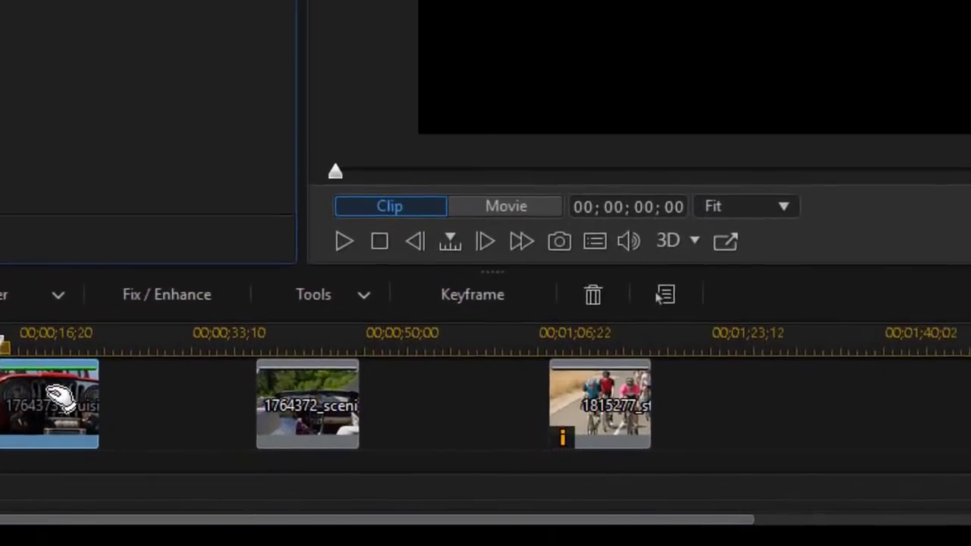
Insert a freeze frame at the beginning of the jeep clip
{"action": "right_click", "coordinate": [47, 397]}
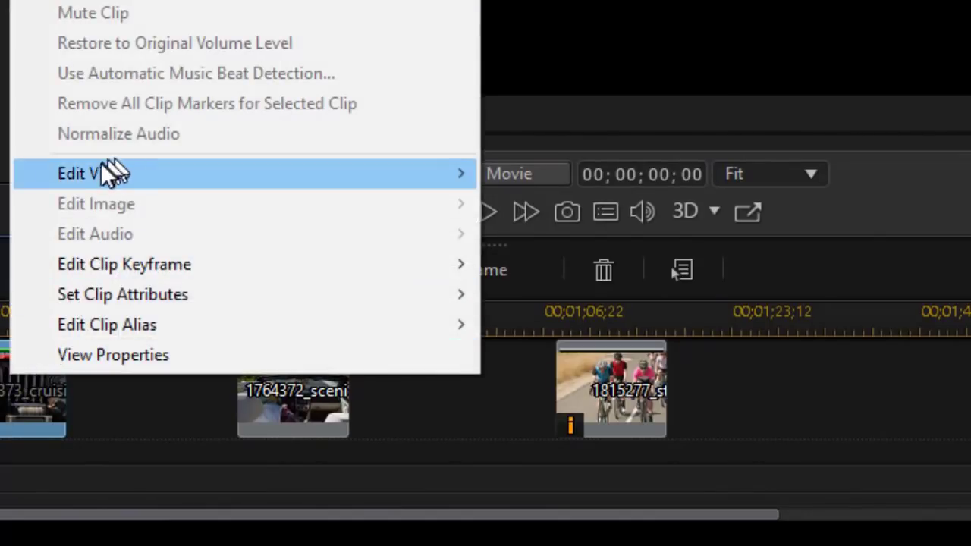
{"action": "mouse_move", "coordinate": [96, 169]}
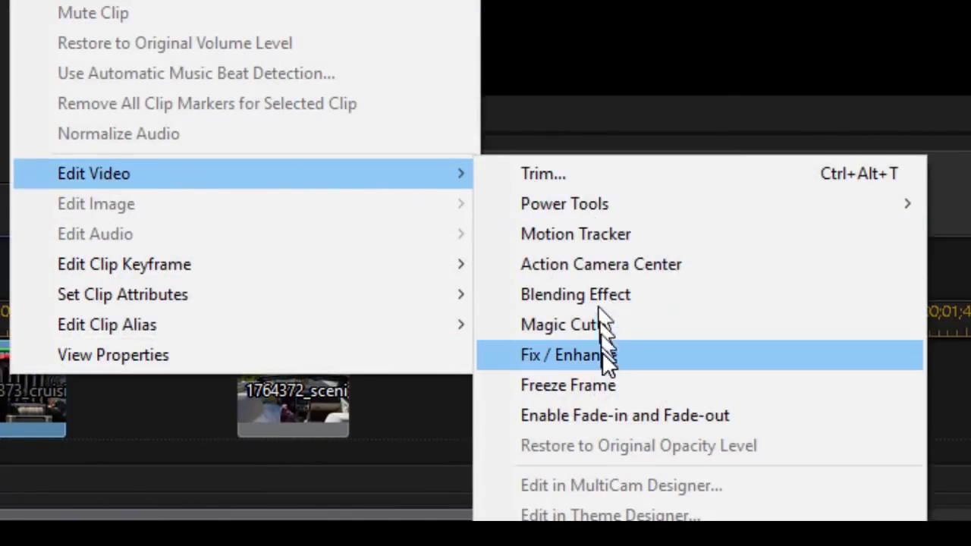
{"action": "left_click", "coordinate": [601, 379]}
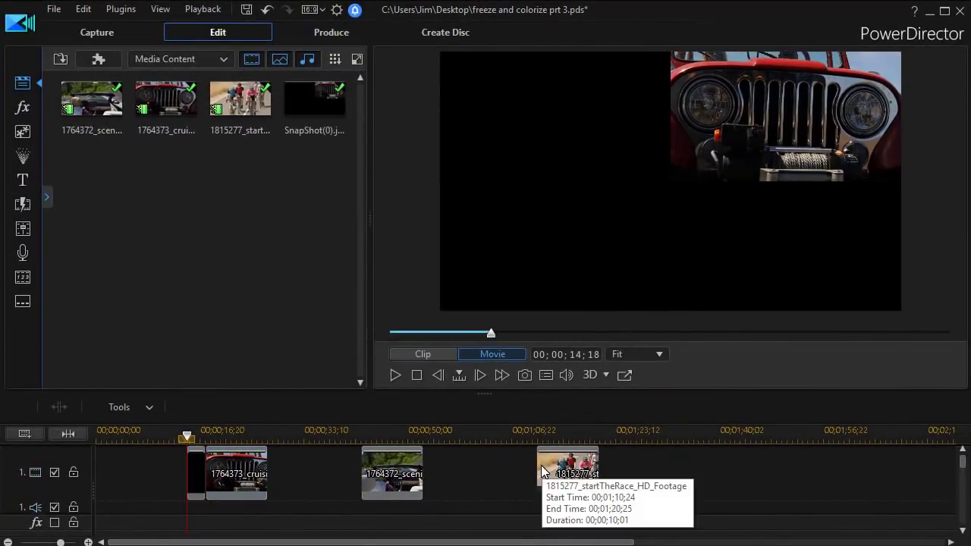
Play the timeline from the freeze frame into the moving jeep clip to check the transition
{"action": "left_click", "coordinate": [326, 132]}
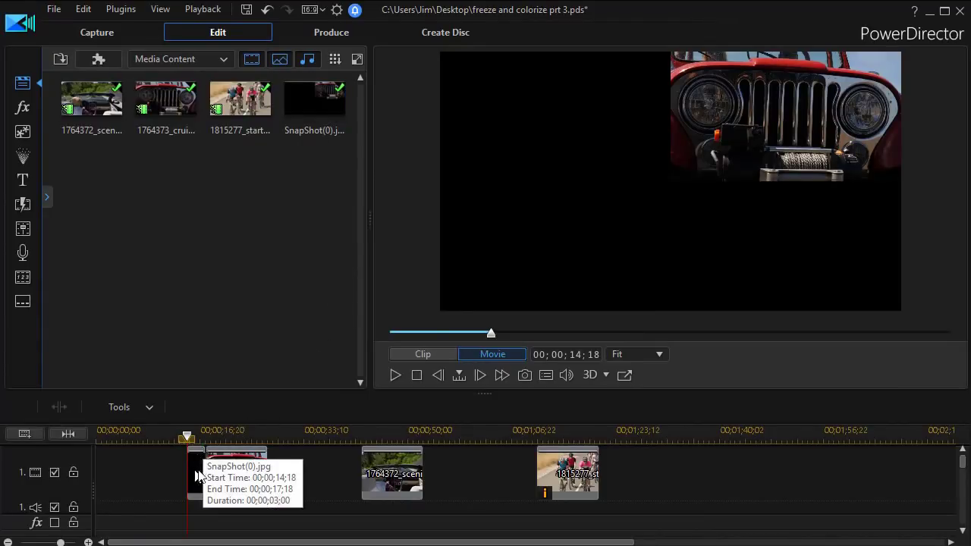
{"action": "left_click", "coordinate": [395, 375]}
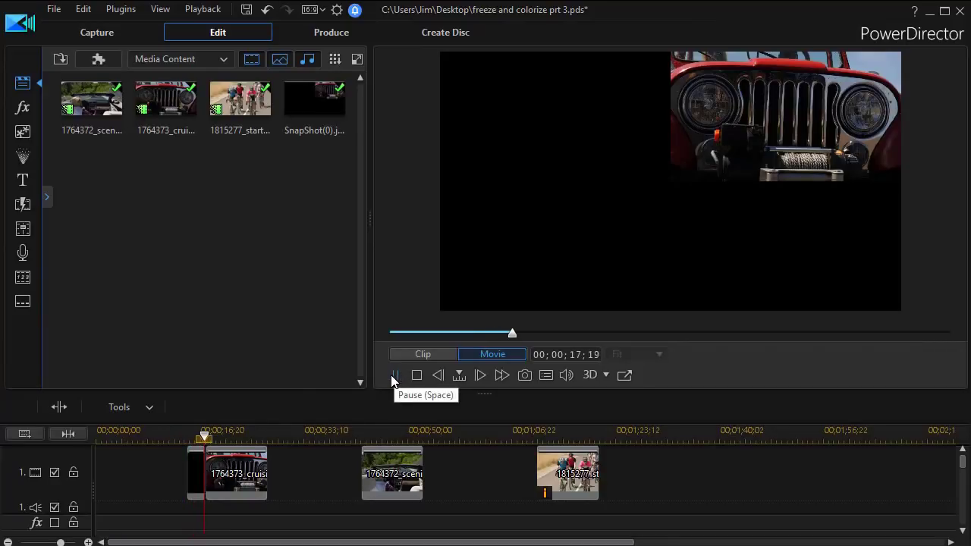
{"action": "left_click", "coordinate": [393, 376]}
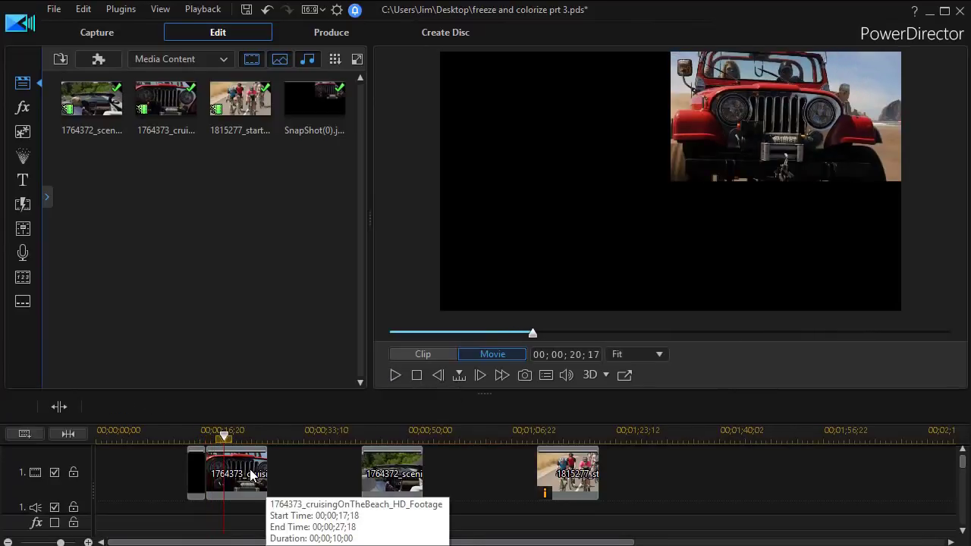
Insert a freeze frame at the end of the jeep clip
{"action": "left_click", "coordinate": [251, 474]}
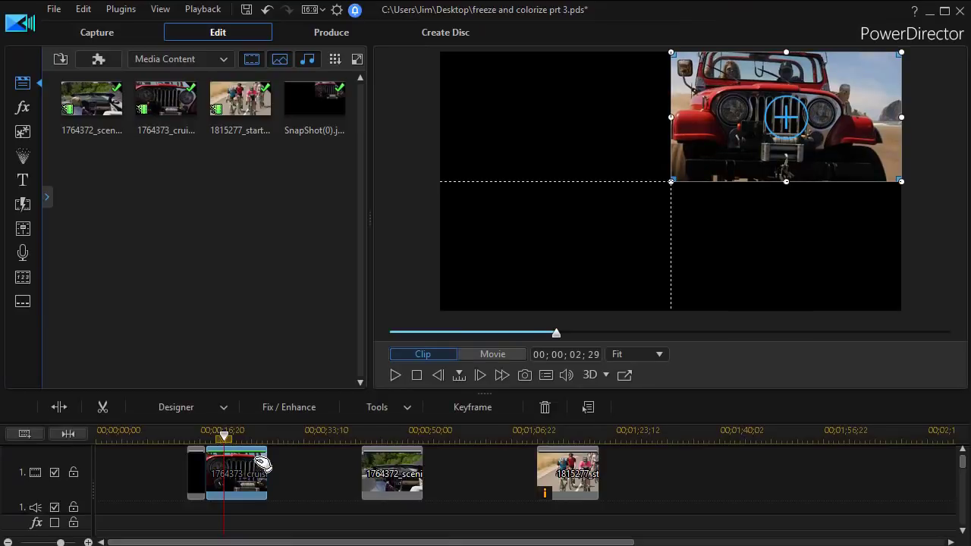
{"action": "key", "text": "End"}
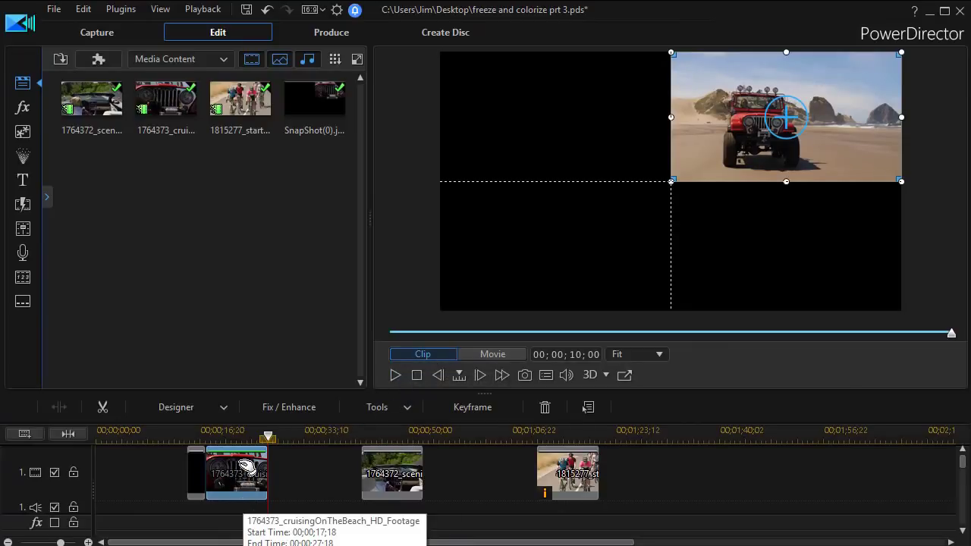
{"action": "right_click", "coordinate": [246, 466]}
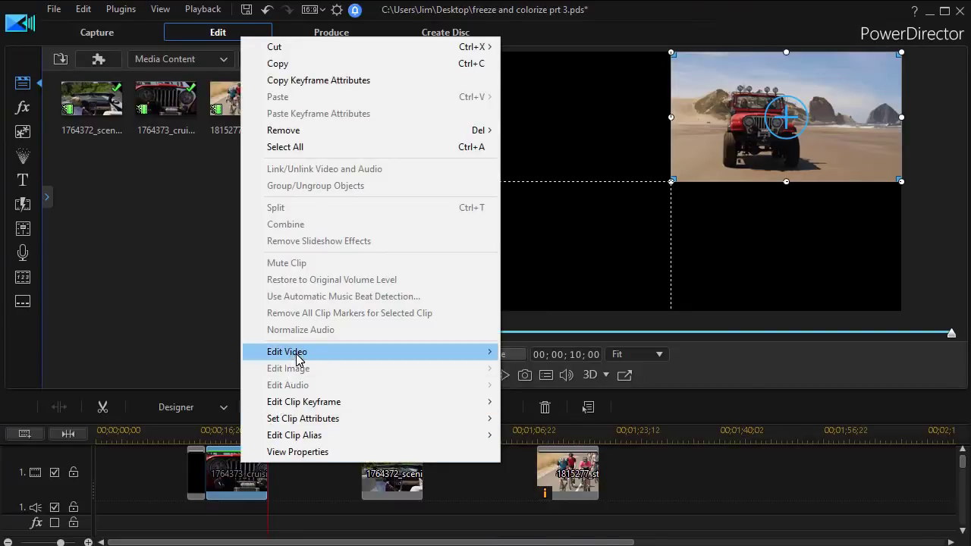
{"action": "mouse_move", "coordinate": [299, 361]}
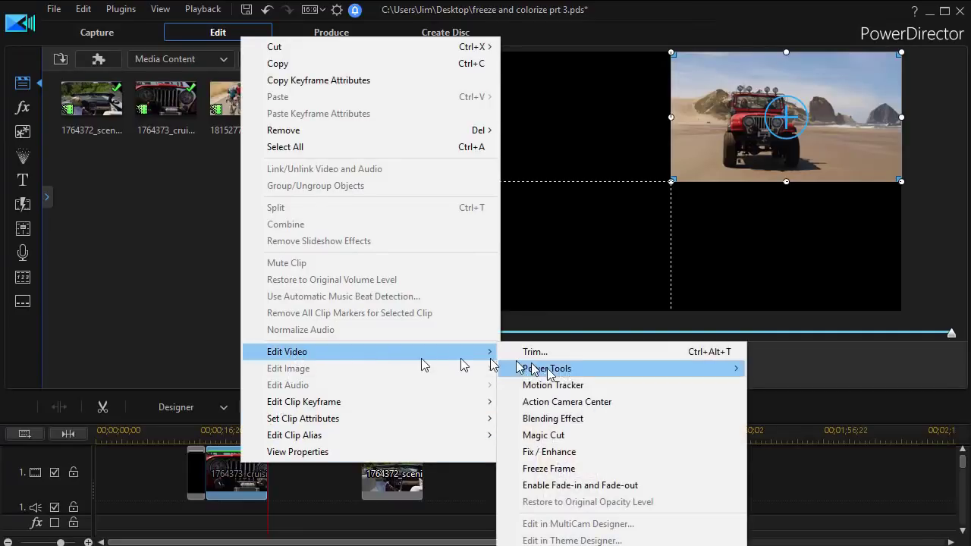
{"action": "left_click", "coordinate": [583, 469]}
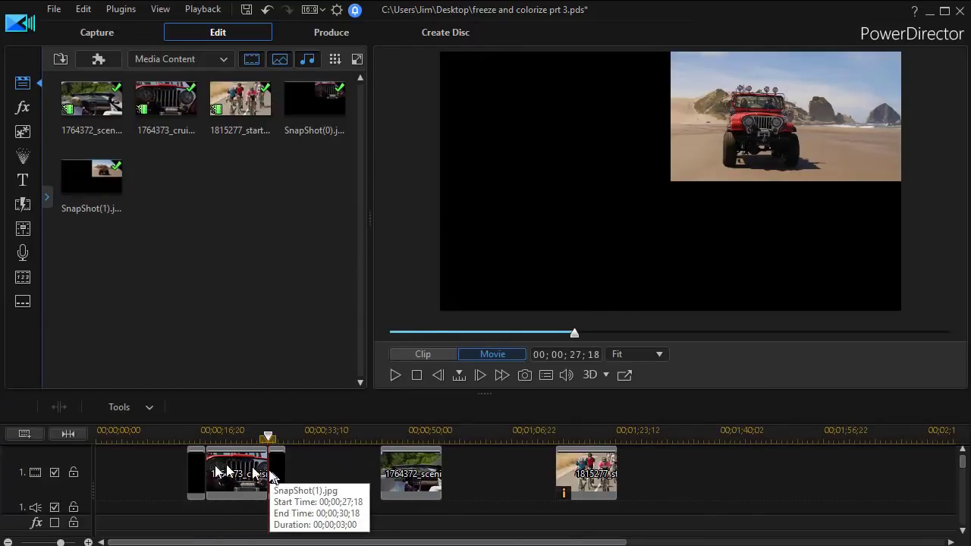
Insert a freeze frame at the beginning of the scenic drive clip
{"action": "left_click", "coordinate": [416, 479]}
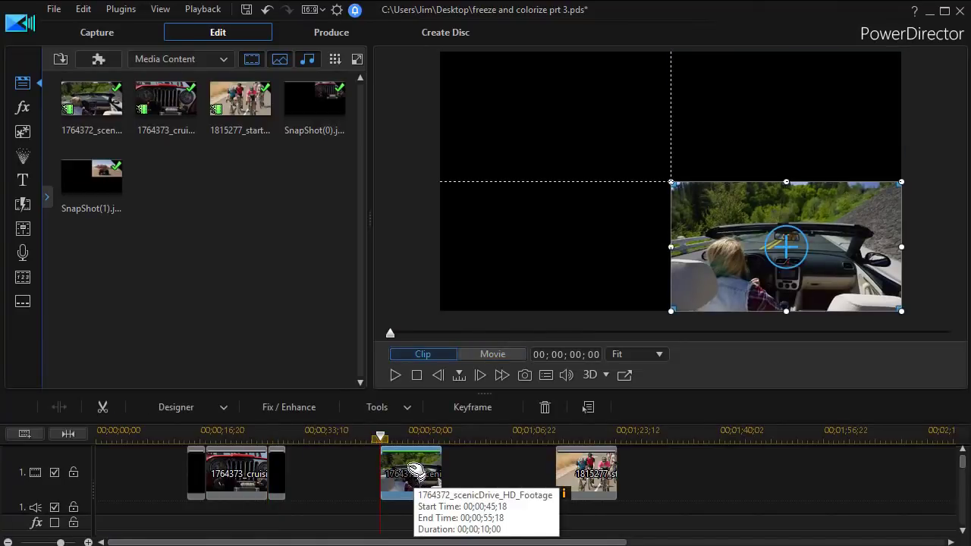
{"action": "right_click", "coordinate": [414, 467]}
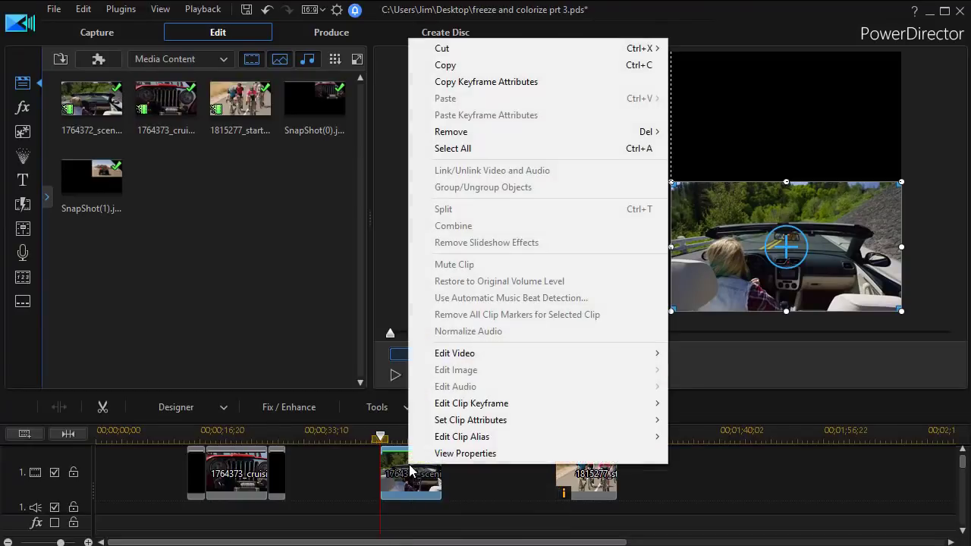
{"action": "mouse_move", "coordinate": [455, 355]}
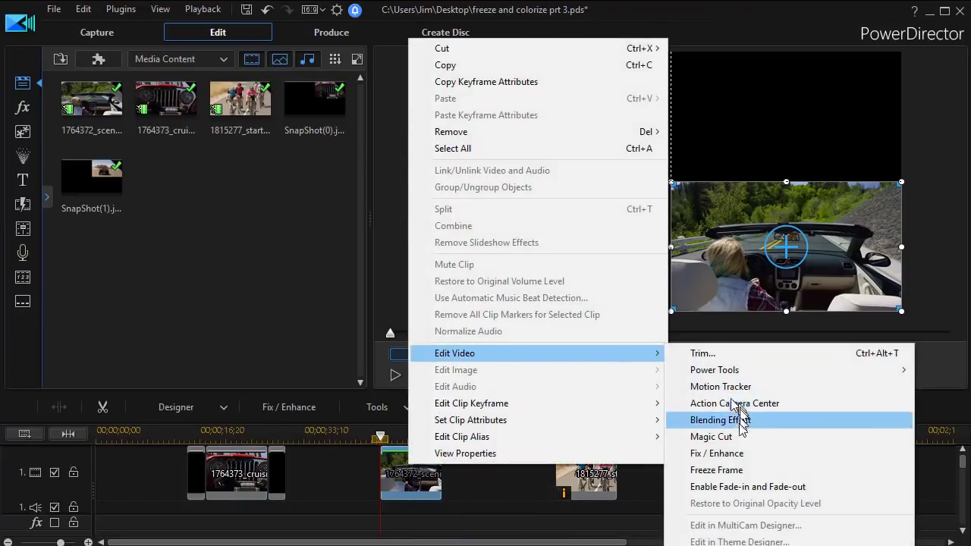
{"action": "left_click", "coordinate": [740, 470]}
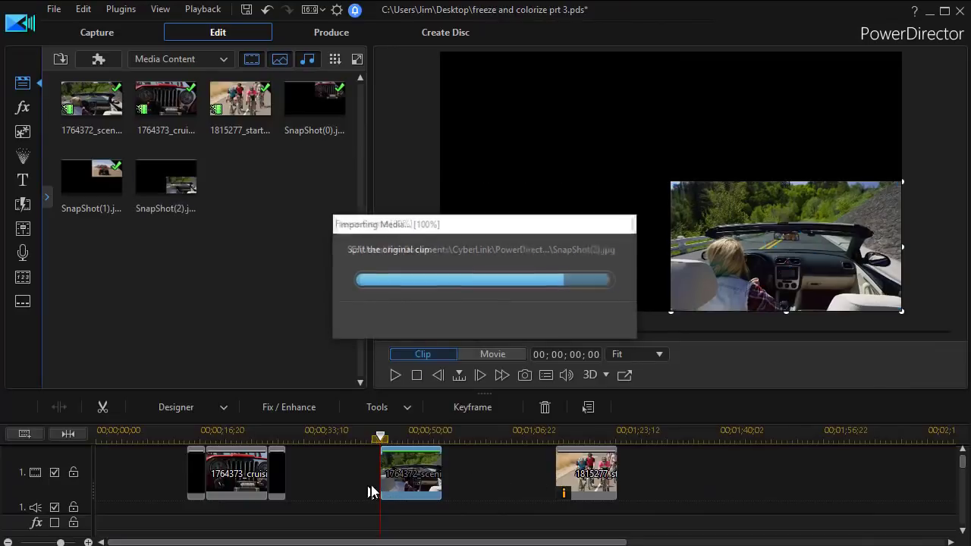
Insert a freeze frame at the end of the scenic drive clip
{"action": "left_click", "coordinate": [442, 483]}
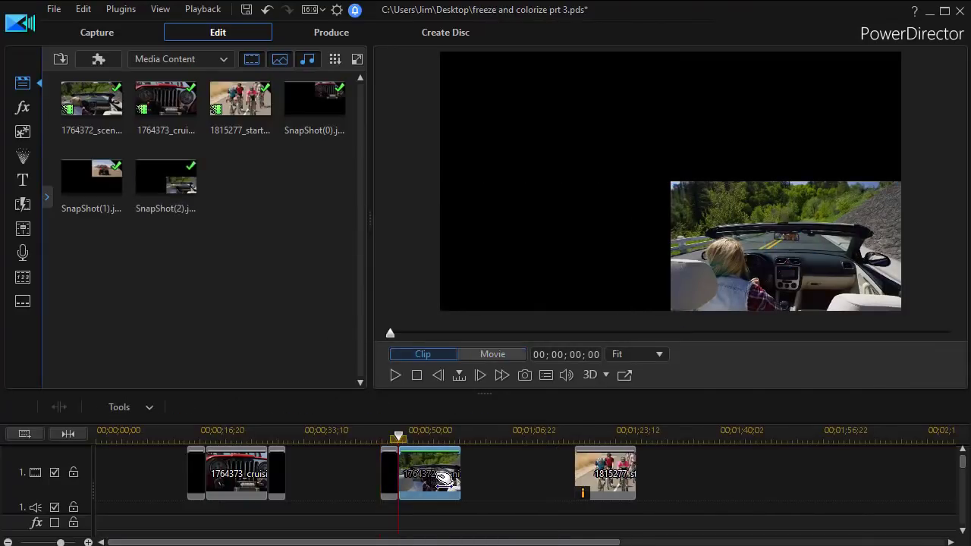
{"action": "key", "text": "End"}
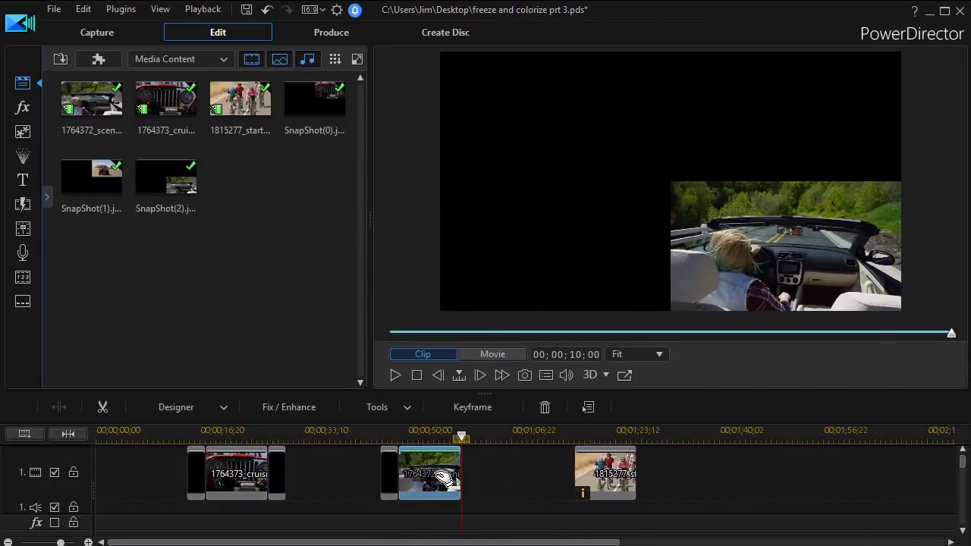
{"action": "right_click", "coordinate": [434, 463]}
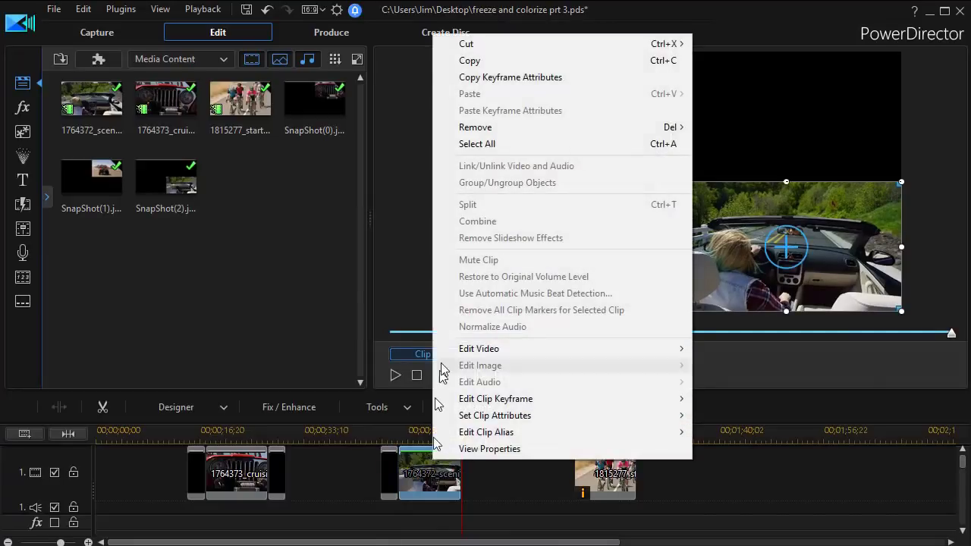
{"action": "mouse_move", "coordinate": [486, 349]}
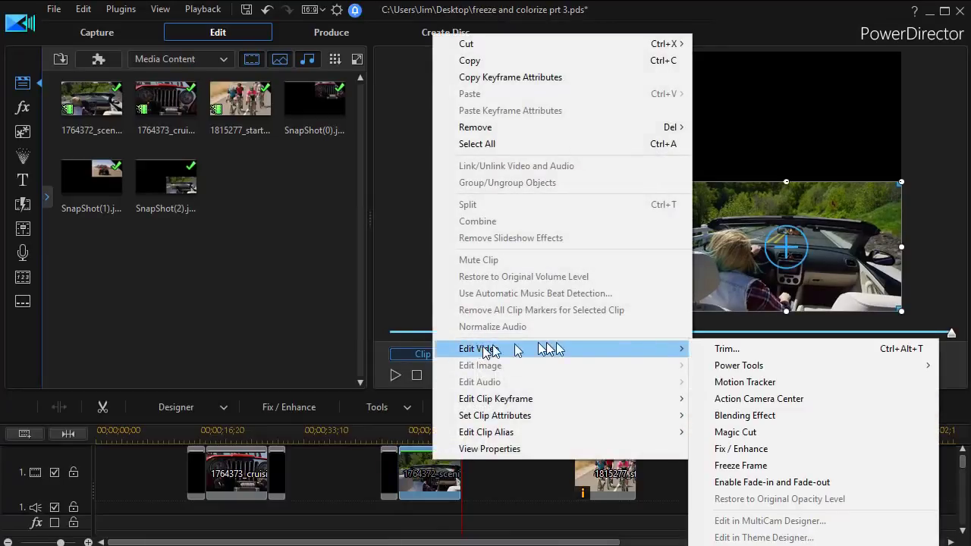
{"action": "left_click", "coordinate": [762, 471]}
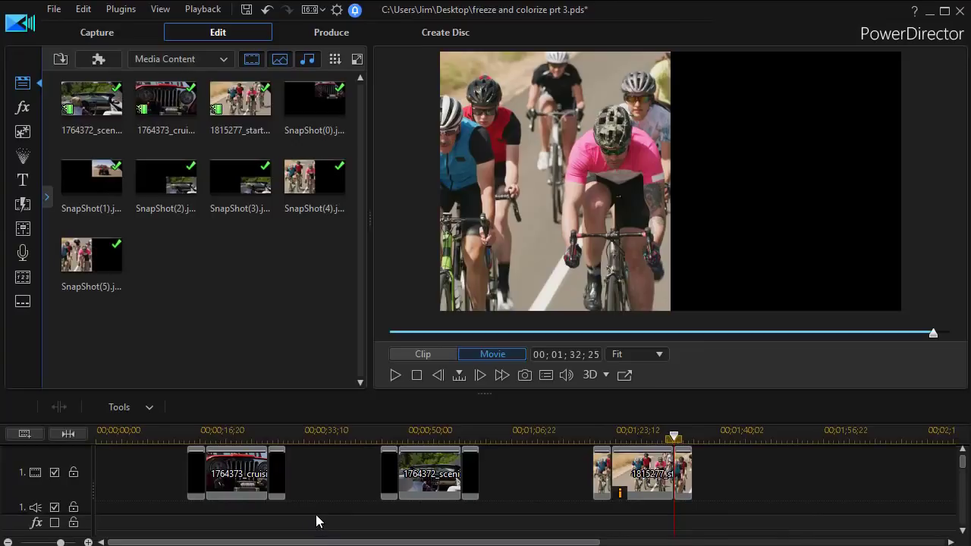
Move each clip with its freeze frames to the timeline start: jeep on track 1, scenic drive on track 2, cyclists on track 3
{"action": "left_click_drag", "start_coordinate": [318, 514], "coordinate": [185, 459]}
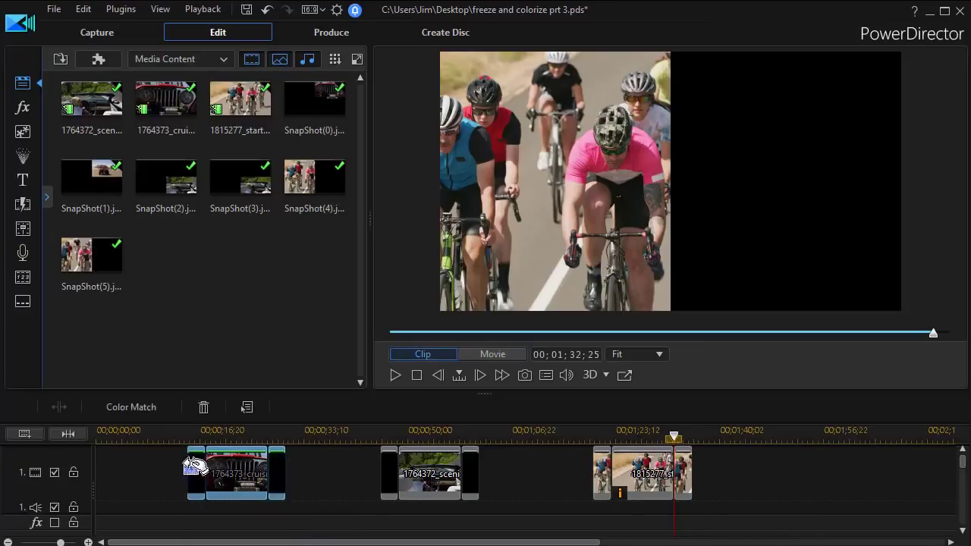
{"action": "left_click_drag", "start_coordinate": [248, 466], "coordinate": [144, 466]}
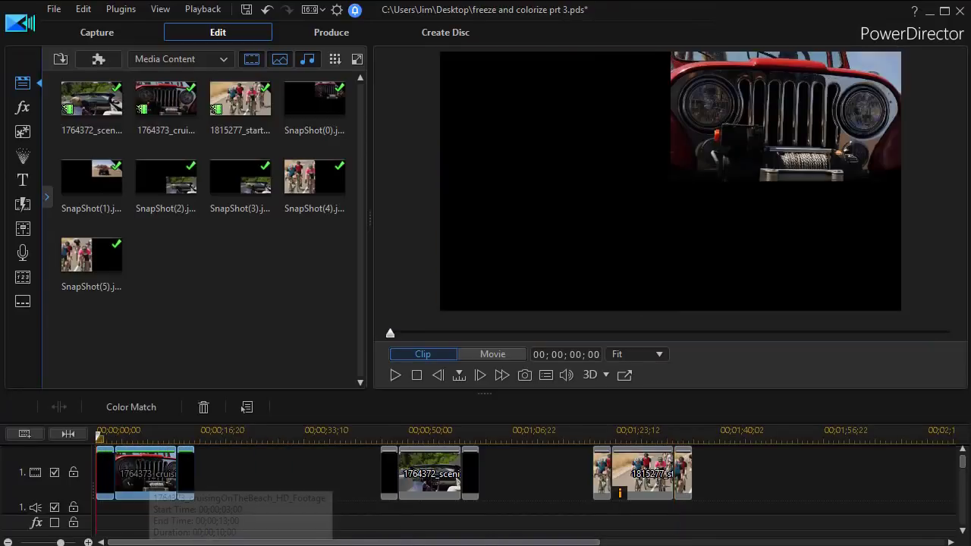
{"action": "left_click_drag", "start_coordinate": [471, 391], "coordinate": [466, 248]}
{"action": "left_click_drag", "start_coordinate": [496, 387], "coordinate": [144, 439]}
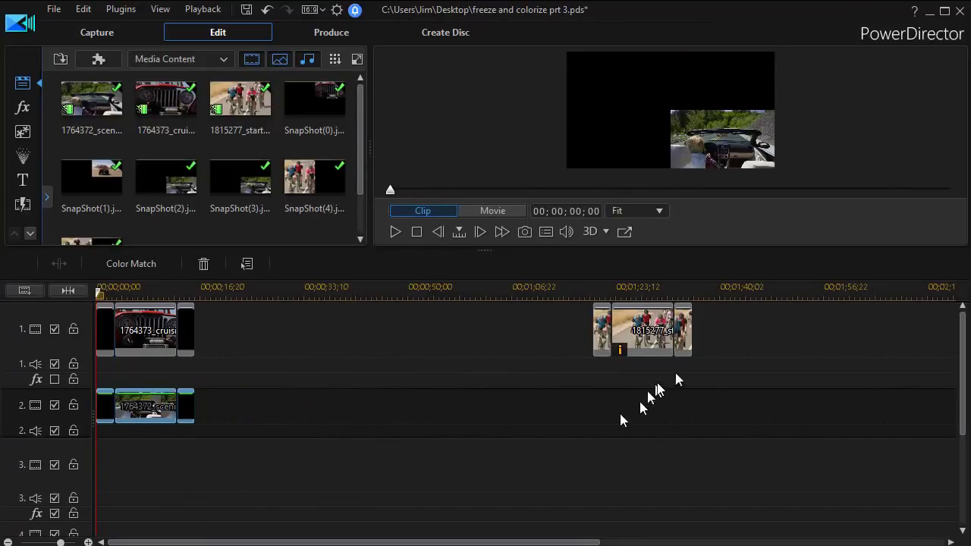
{"action": "left_click_drag", "start_coordinate": [735, 381], "coordinate": [112, 507]}
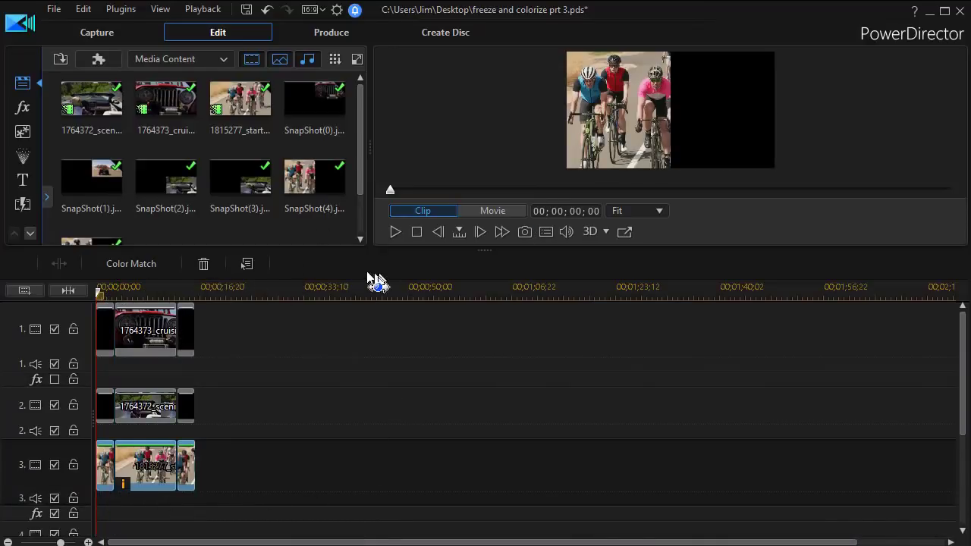
Play the stacked tracks from the start into the closing freeze frames to check the composite, and stop playback
{"action": "left_click", "coordinate": [70, 293]}
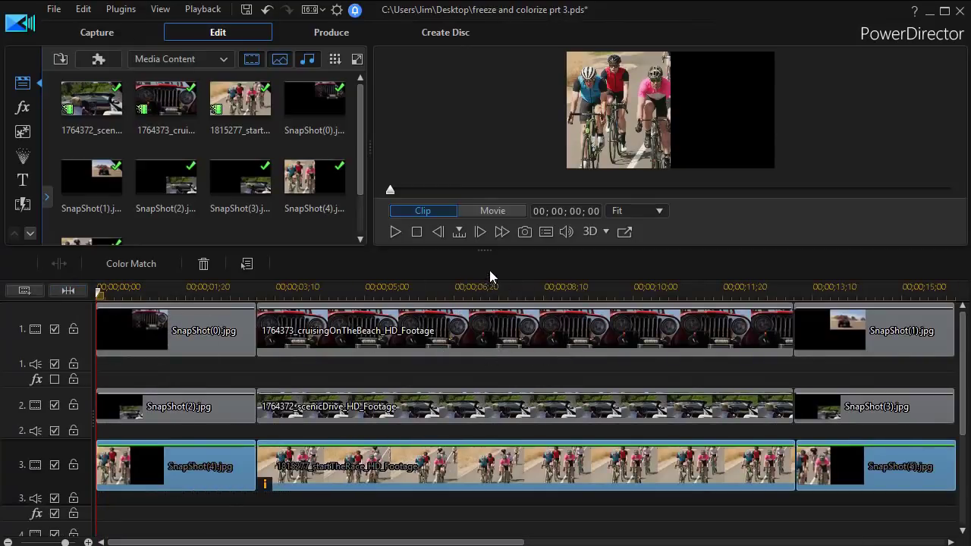
{"action": "left_click", "coordinate": [395, 231]}
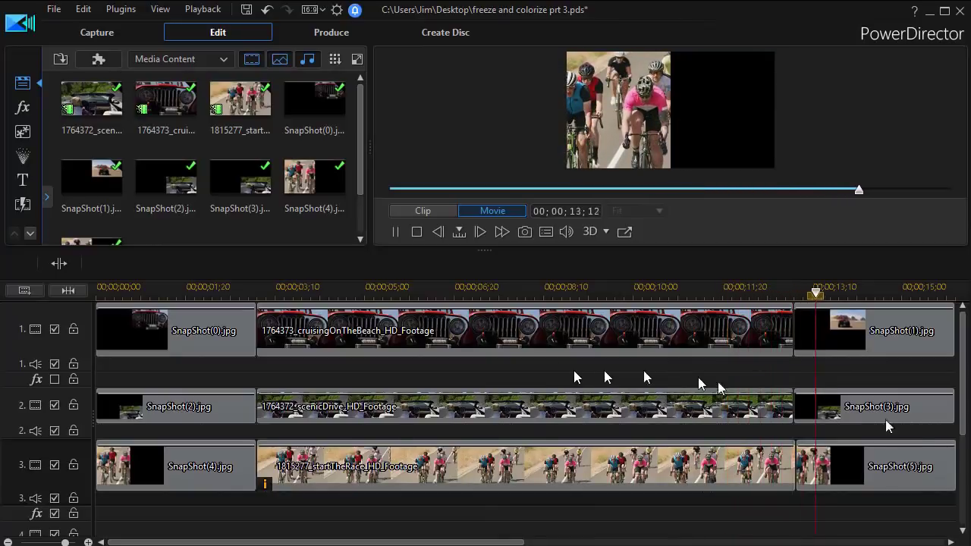
{"action": "left_click", "coordinate": [416, 232]}
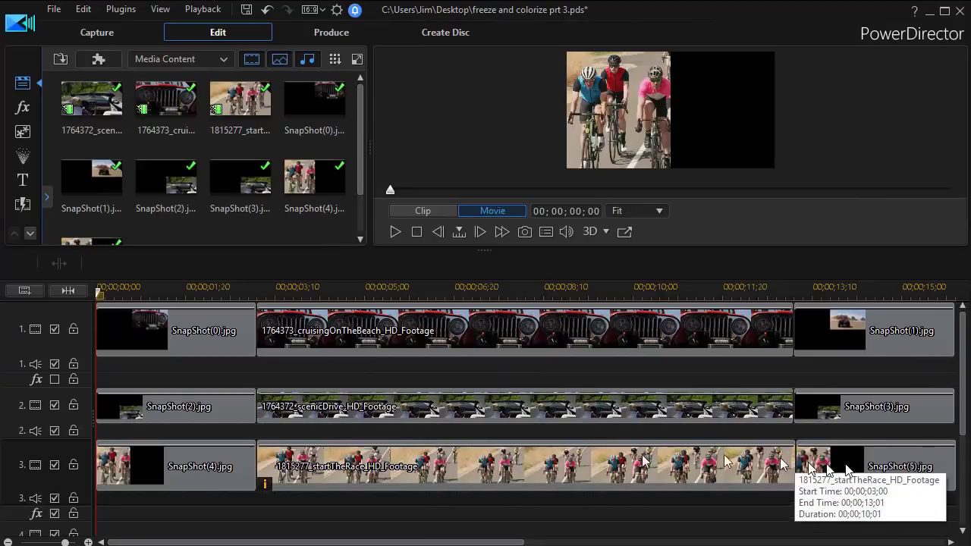